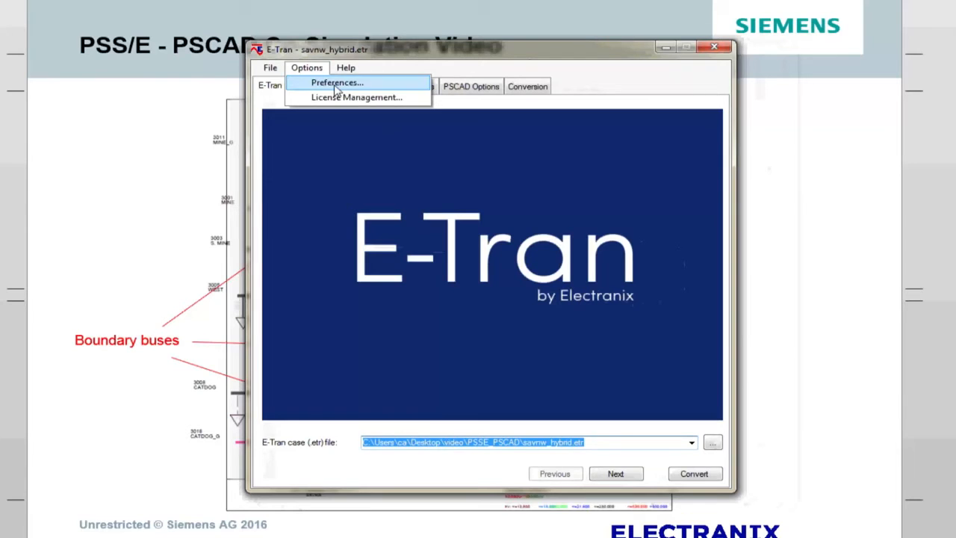
Step: Save the preferences with the current E-Tran library paths, and go to the PSS/E and PSCAD file settings to check the PSCAD output file
{"action": "left_click_drag", "start_coordinate": [640, 252], "coordinate": [388, 252]}
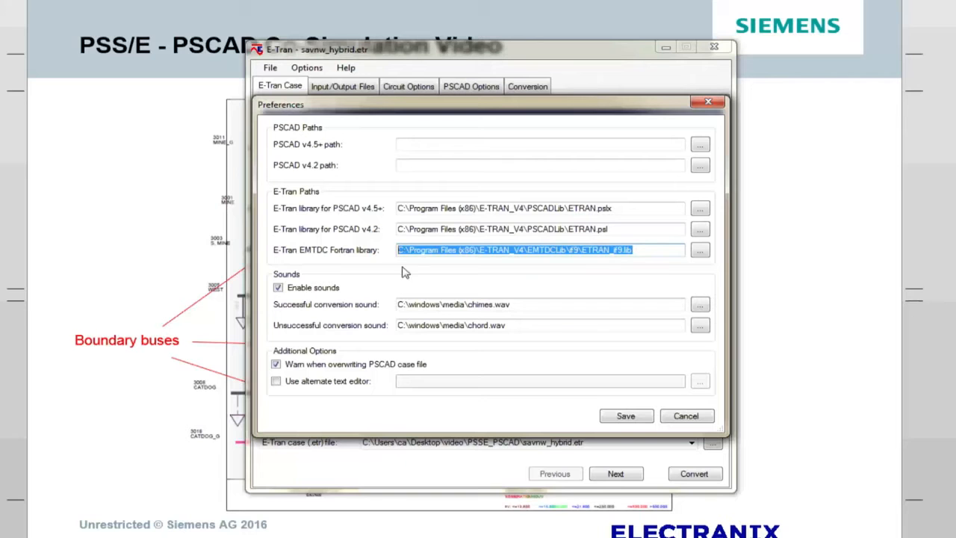
{"action": "left_click", "coordinate": [626, 416]}
{"action": "left_click", "coordinate": [615, 474]}
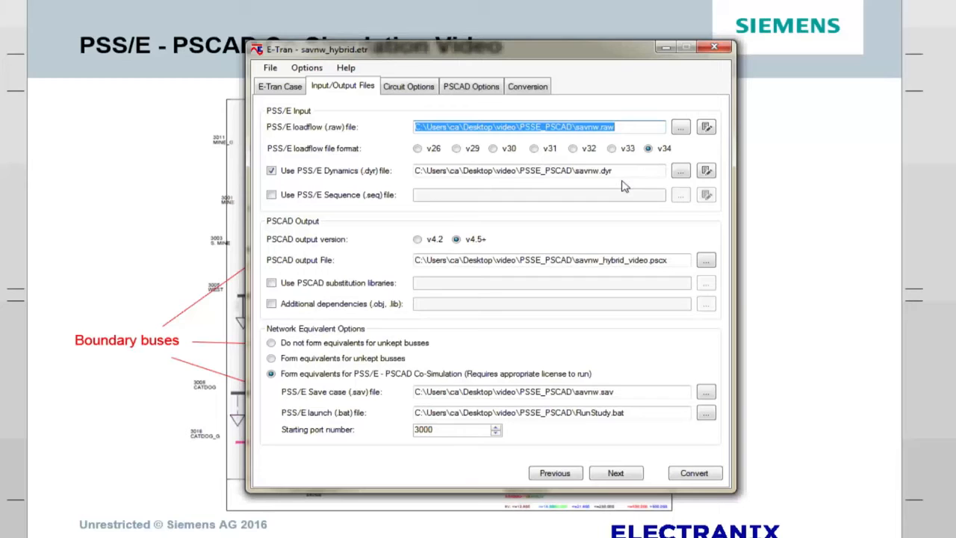
{"action": "left_click_drag", "start_coordinate": [674, 259], "coordinate": [415, 263]}
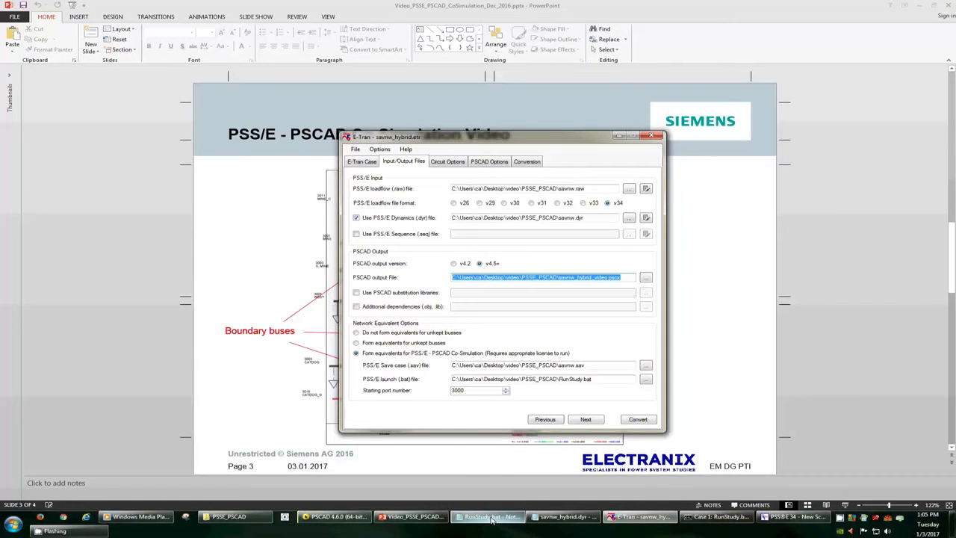
Step: Switch to Notepad to review the commands in the RunStudy.bat launch file, and close the file
{"action": "mouse_move", "coordinate": [491, 520]}
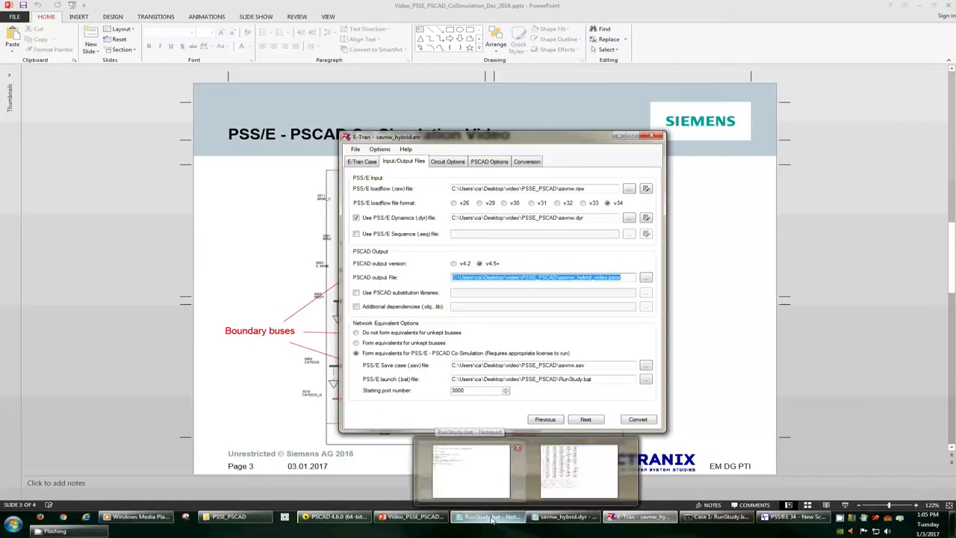
{"action": "left_click", "coordinate": [470, 471]}
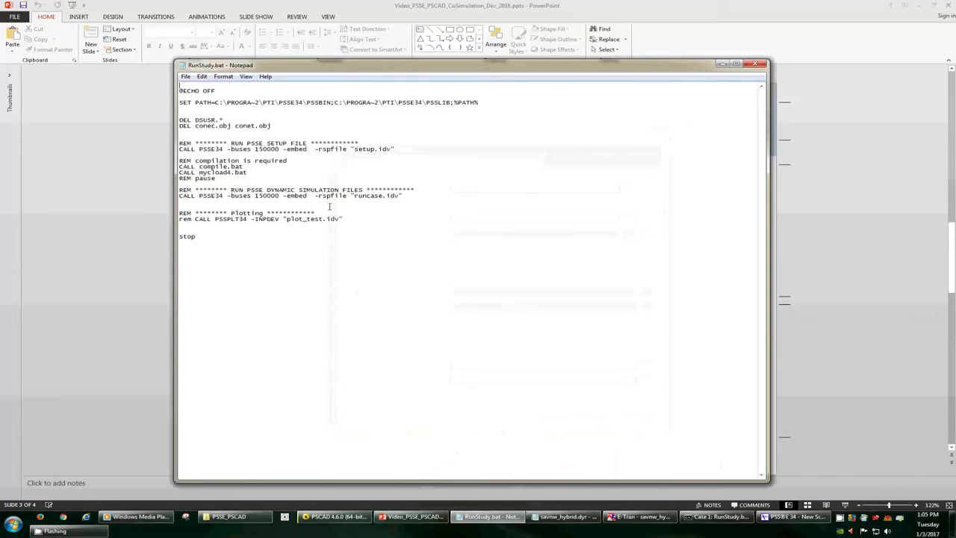
{"action": "left_click", "coordinate": [754, 65]}
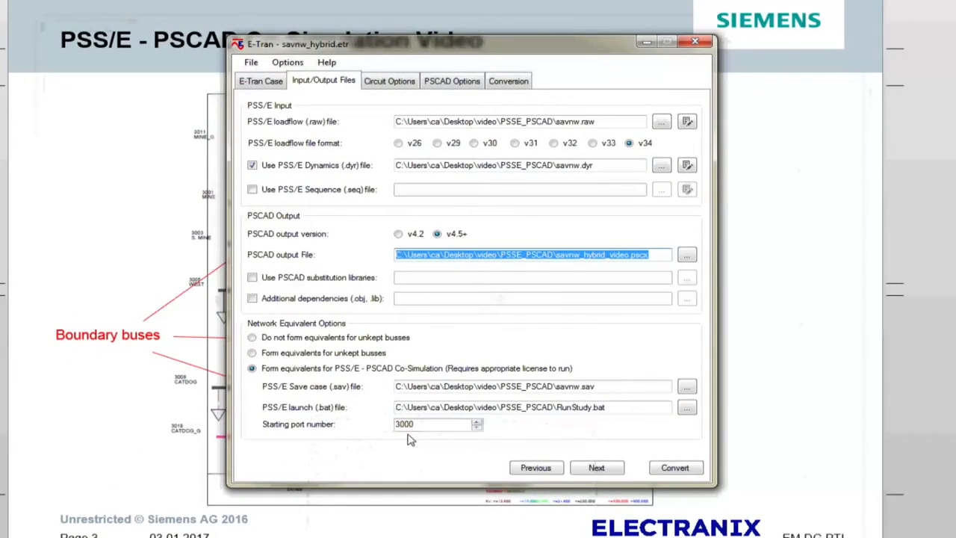
Step: Go to the circuit options and check the list of busses to convert and the start bus for conversion
{"action": "left_click", "coordinate": [602, 469]}
{"action": "left_click", "coordinate": [602, 471]}
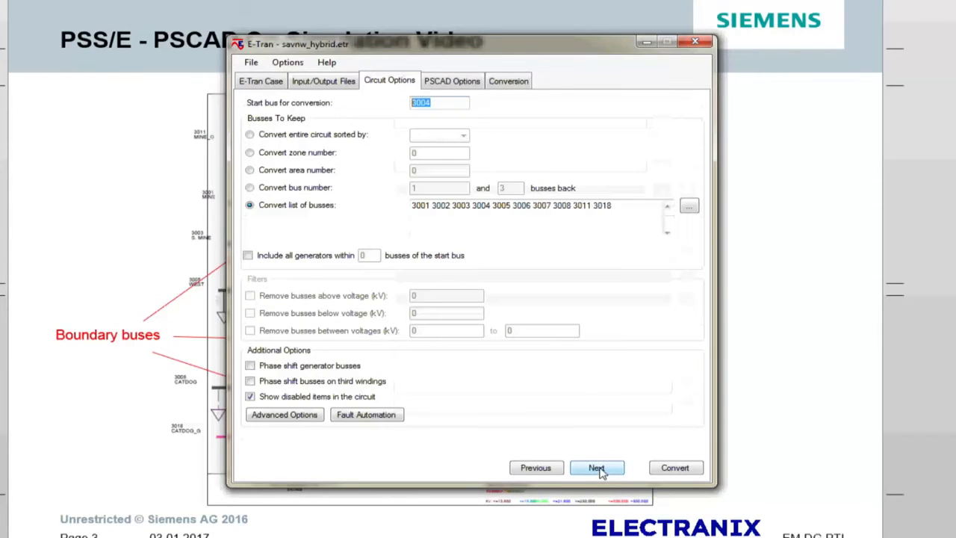
{"action": "left_click_drag", "start_coordinate": [676, 207], "coordinate": [400, 207]}
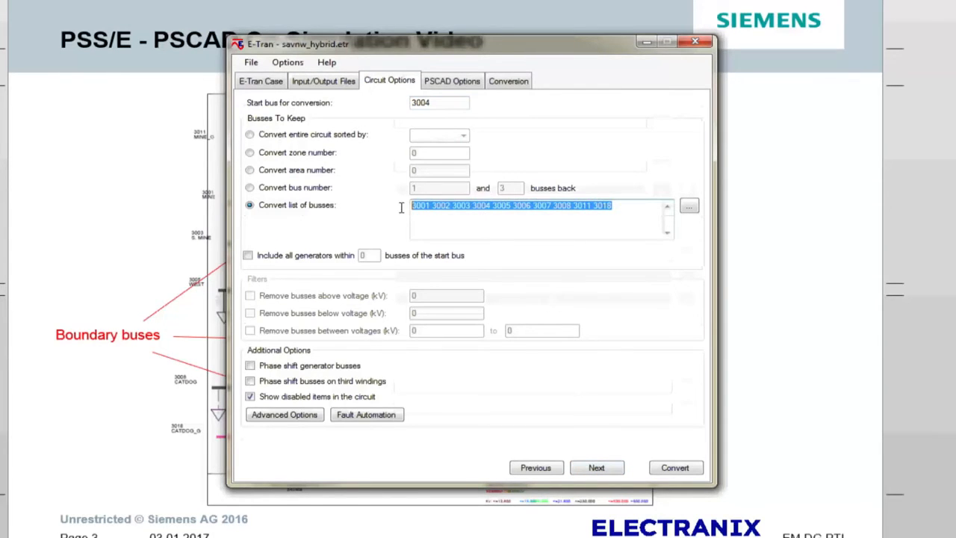
{"action": "left_click_drag", "start_coordinate": [445, 102], "coordinate": [400, 102]}
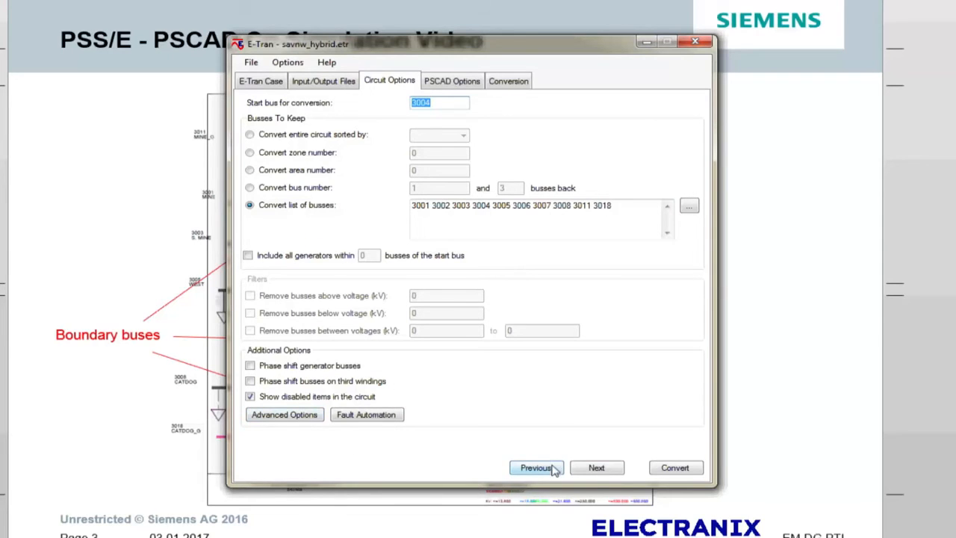
Step: Check the PSCAD time step and finish time, and convert the savnw_hybrid case to PSCAD
{"action": "left_click", "coordinate": [597, 468]}
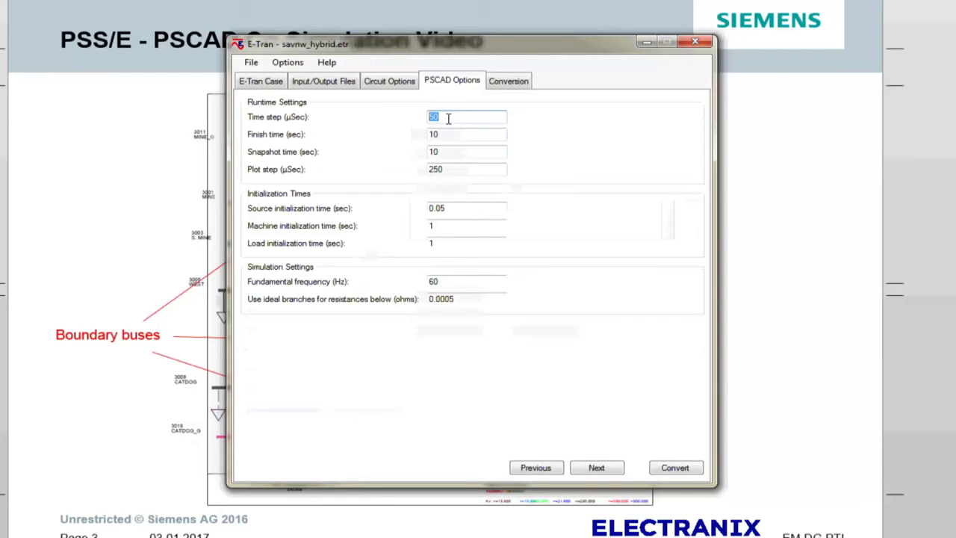
{"action": "left_click_drag", "start_coordinate": [442, 136], "coordinate": [422, 133]}
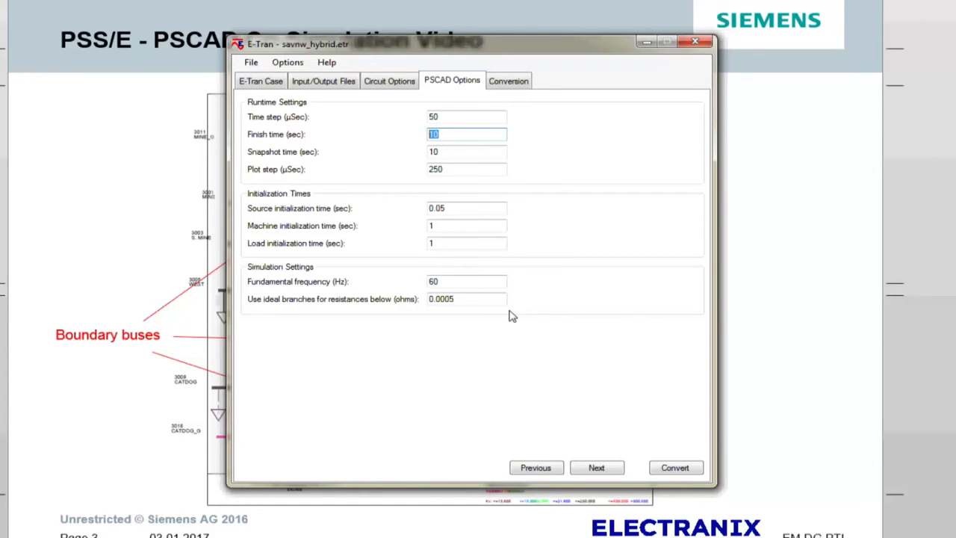
{"action": "left_click", "coordinate": [674, 472]}
{"action": "left_click", "coordinate": [532, 297]}
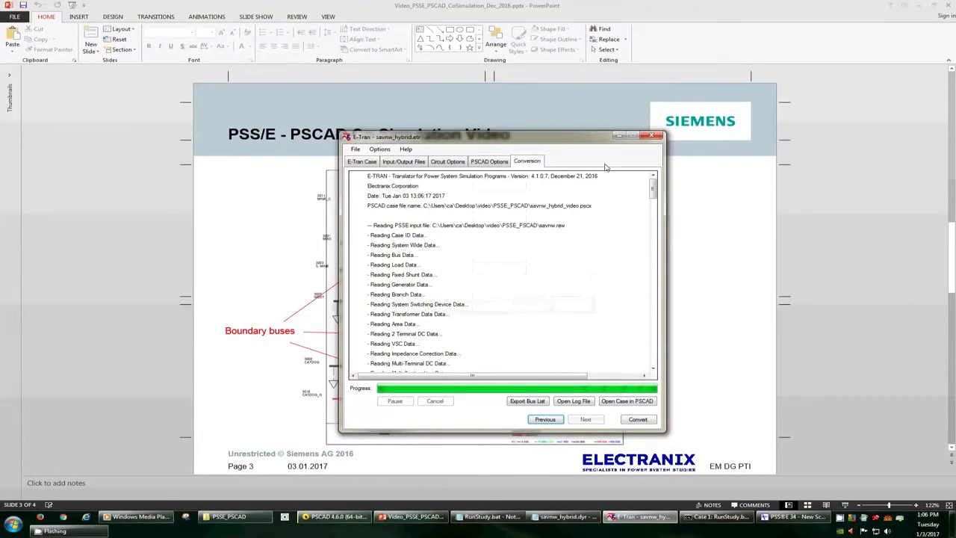
Step: Switch to PSCAD and open the Page 1 module of savnw_hybrid_video to examine the converted network from end to end
{"action": "left_click", "coordinate": [336, 520]}
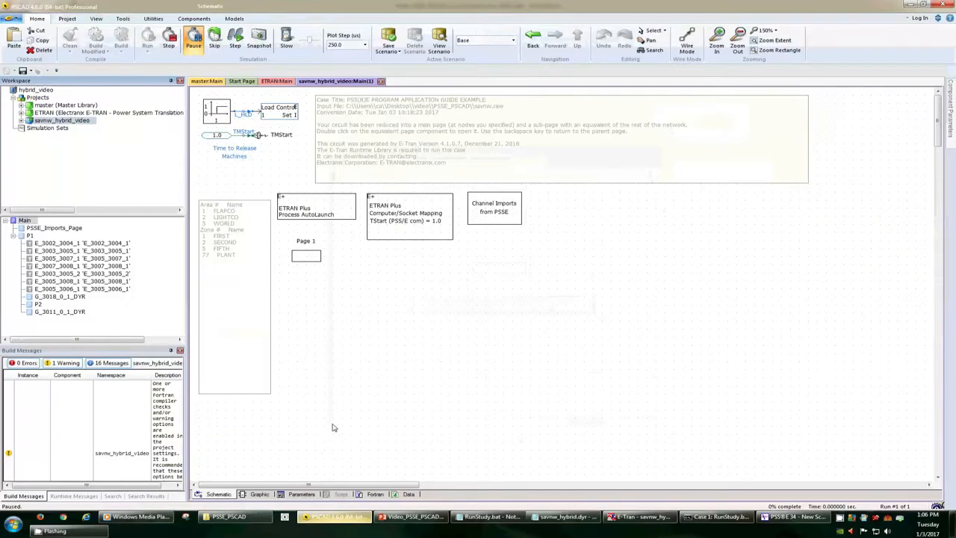
{"action": "double_click", "coordinate": [304, 257]}
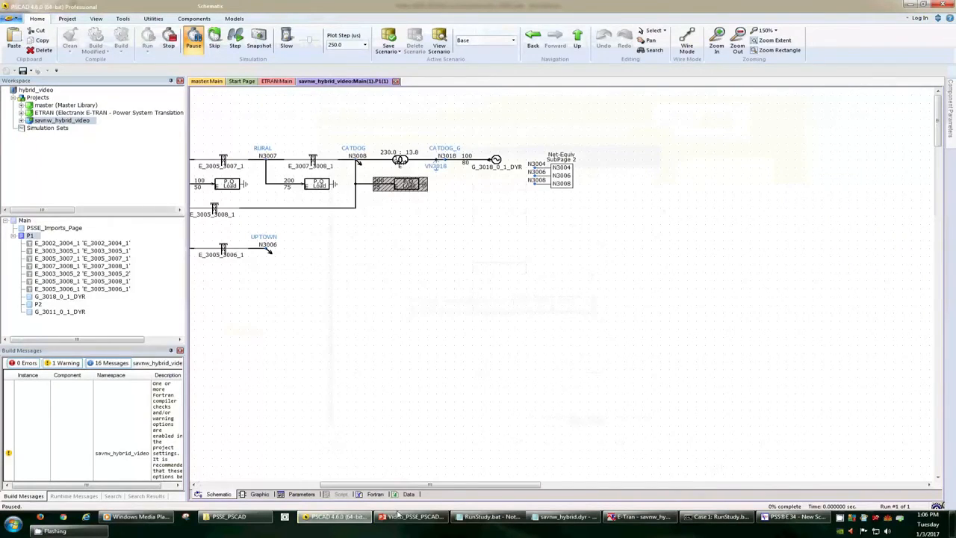
{"action": "left_click_drag", "start_coordinate": [312, 499], "coordinate": [222, 498]}
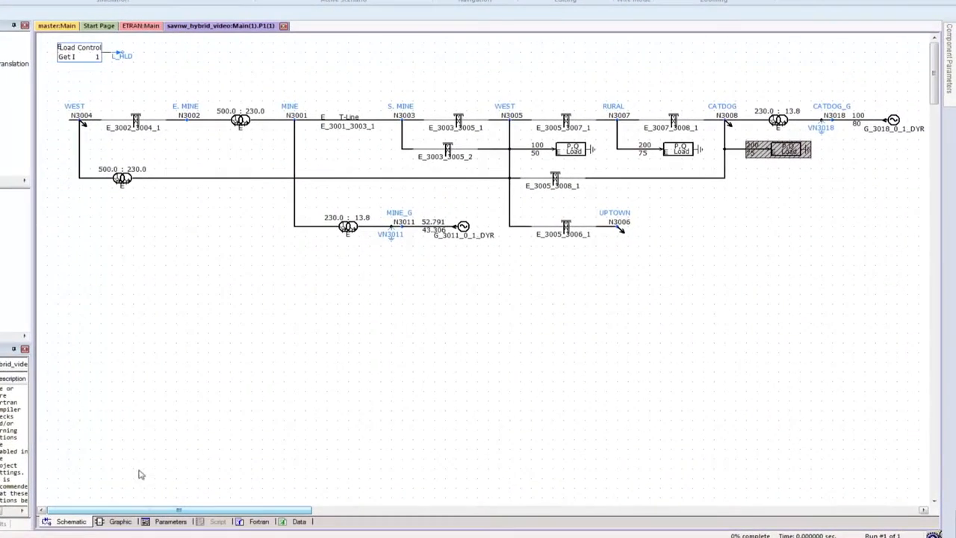
{"action": "left_click_drag", "start_coordinate": [283, 510], "coordinate": [401, 520]}
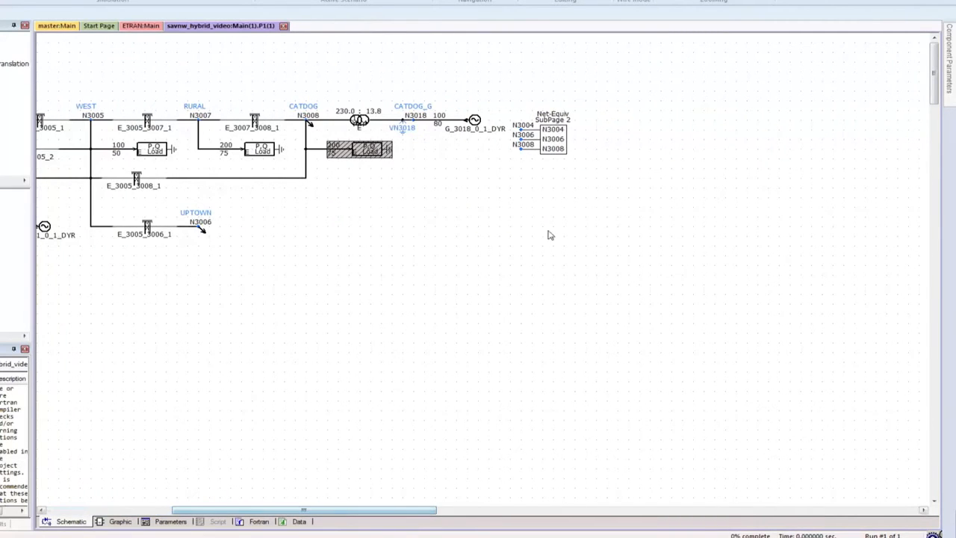
Step: Open the Net-Equiv SubPage 2 module to view the network equivalents at the boundary buses, and return to the main page
{"action": "double_click", "coordinate": [557, 148]}
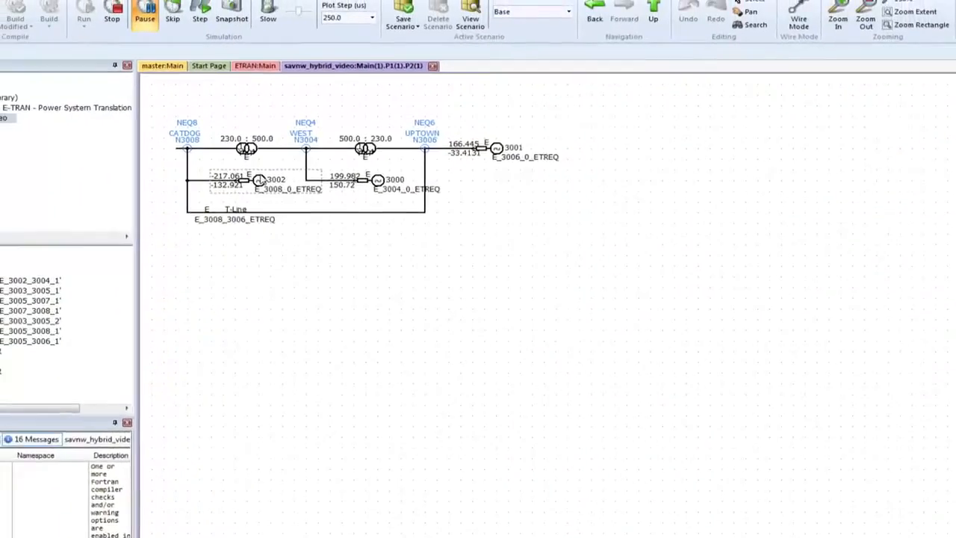
{"action": "left_click", "coordinate": [868, 61]}
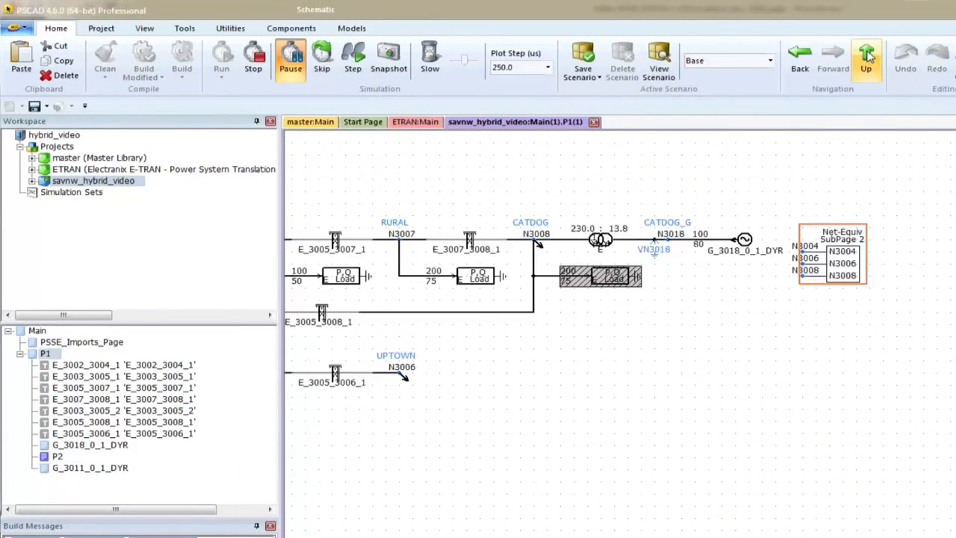
{"action": "left_click", "coordinate": [868, 61]}
Step: Open the ETRAN Plus Computer/Socket Mapping component, look through its options and connection pages, and close its parameters
{"action": "double_click", "coordinate": [655, 329]}
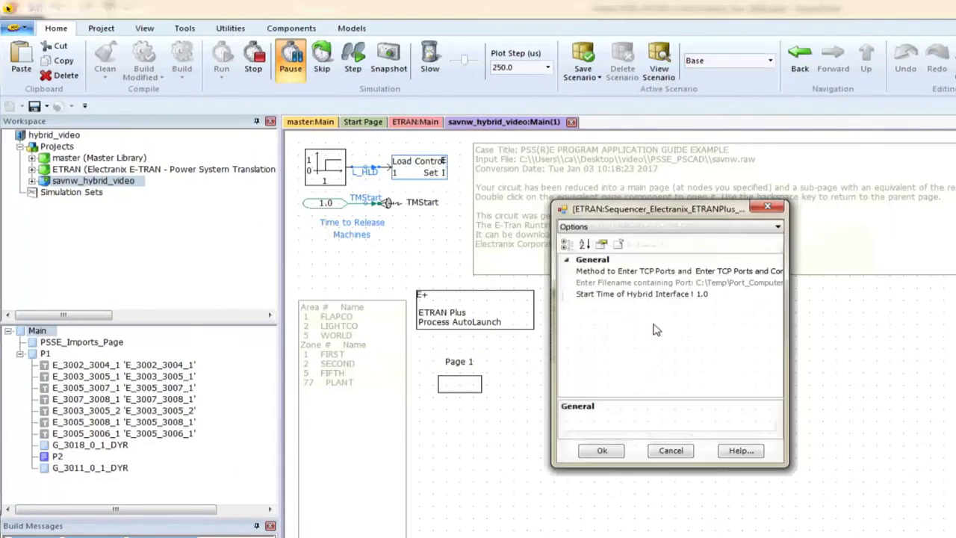
{"action": "scroll", "coordinate": [657, 330], "scroll_direction": "down", "scroll_amount": 3}
{"action": "scroll", "coordinate": [656, 329], "scroll_direction": "up", "scroll_amount": 2}
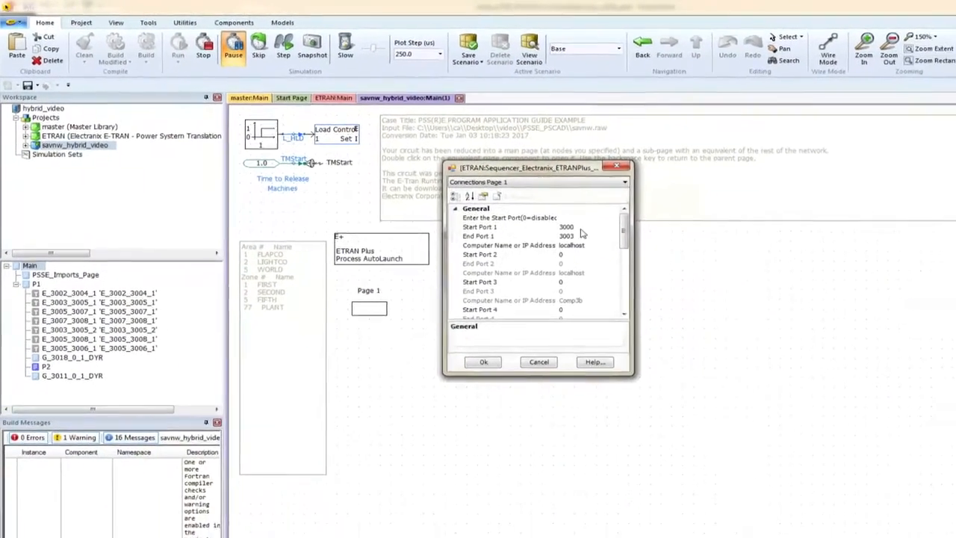
{"action": "scroll", "coordinate": [582, 234], "scroll_direction": "up", "scroll_amount": 1}
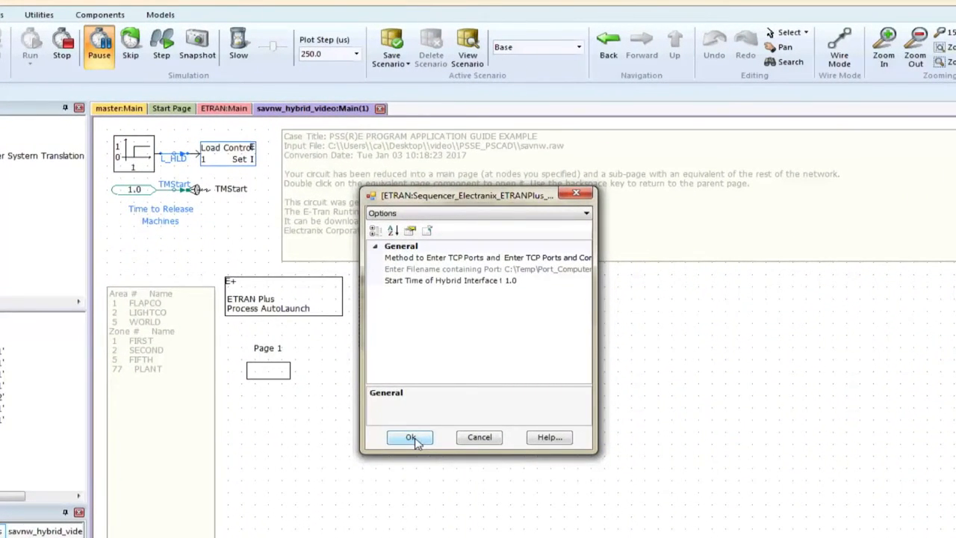
{"action": "left_click", "coordinate": [410, 438]}
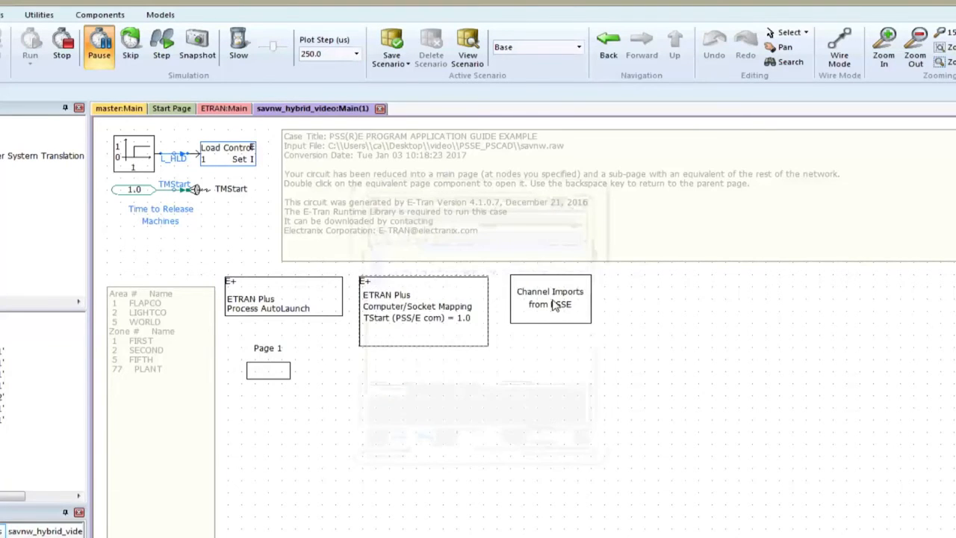
Step: Open the Channel Imports from PSSE page and check the monitored channel choices of the bus 3004 voltage import component
{"action": "double_click", "coordinate": [553, 306]}
{"action": "double_click", "coordinate": [179, 190]}
{"action": "left_click_drag", "start_coordinate": [321, 320], "coordinate": [403, 385]}
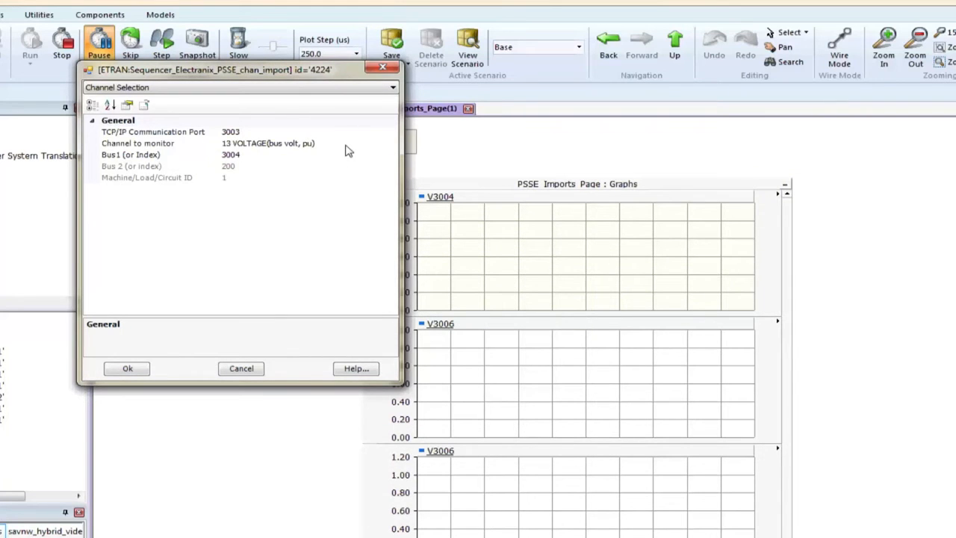
{"action": "left_click", "coordinate": [348, 144]}
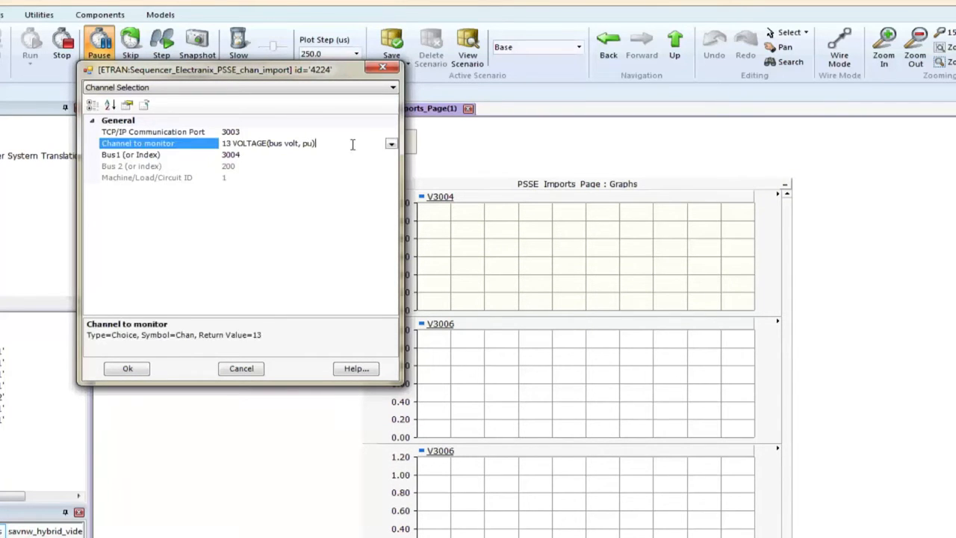
{"action": "left_click", "coordinate": [390, 143]}
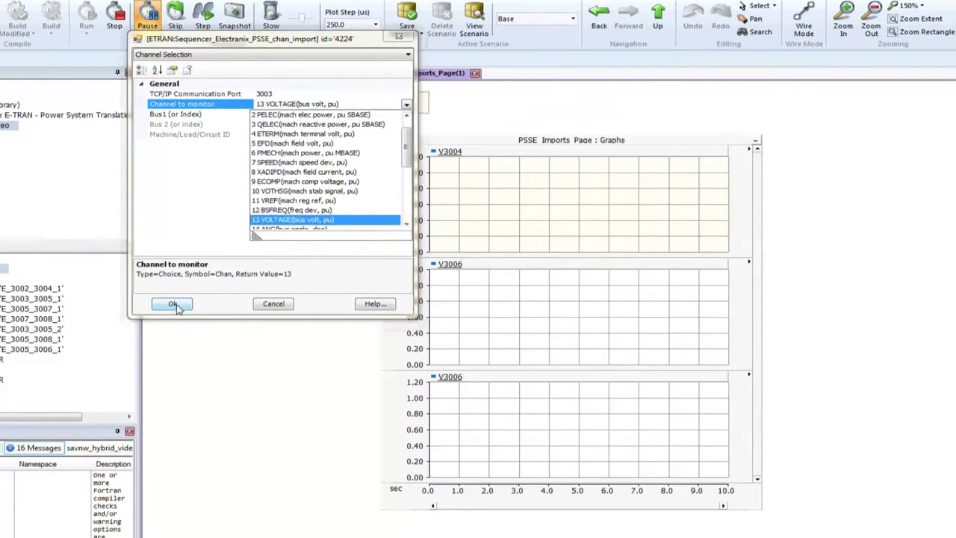
{"action": "left_click", "coordinate": [174, 304]}
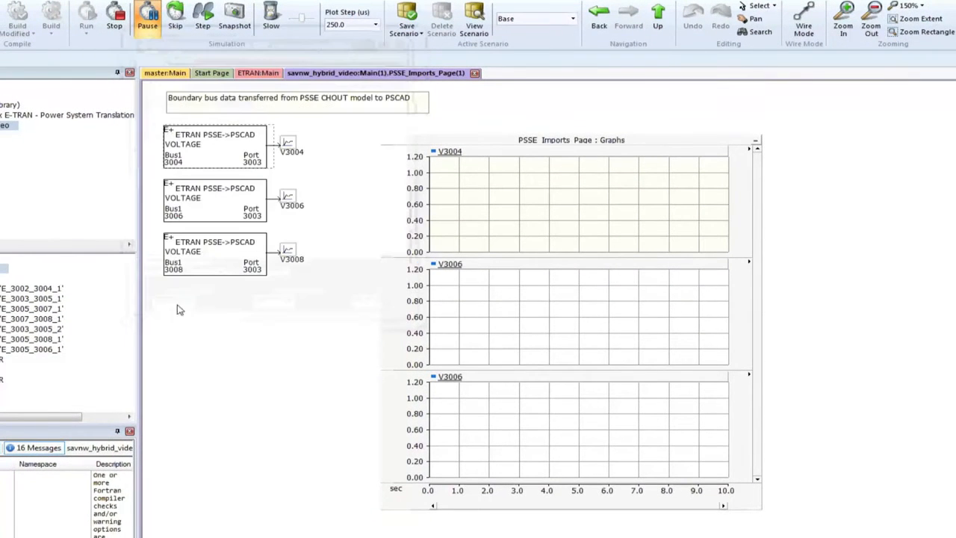
Step: Return to the main page and review the External Case 1 settings of the ETRAN Plus Process AutoLaunch component
{"action": "left_click", "coordinate": [661, 12]}
{"action": "double_click", "coordinate": [327, 232]}
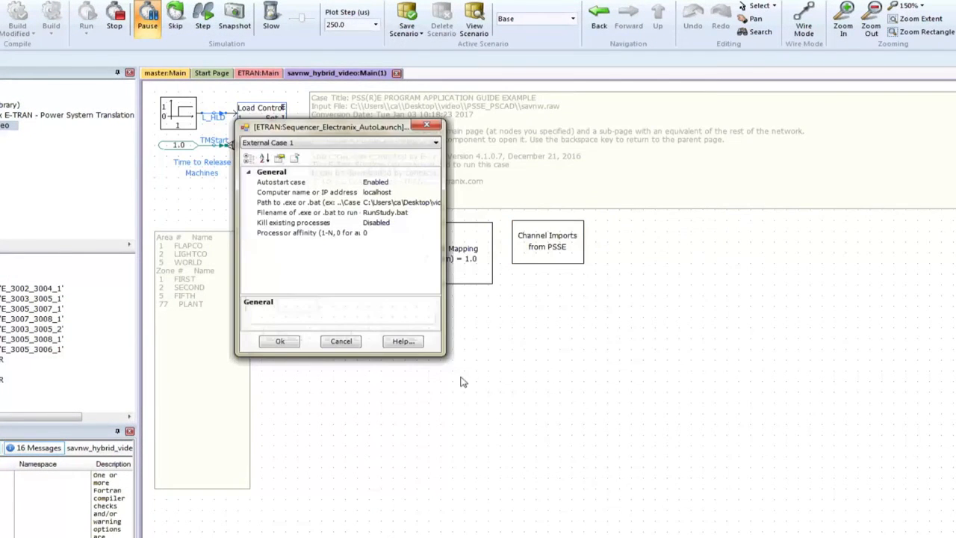
{"action": "left_click_drag", "start_coordinate": [444, 356], "coordinate": [521, 398]}
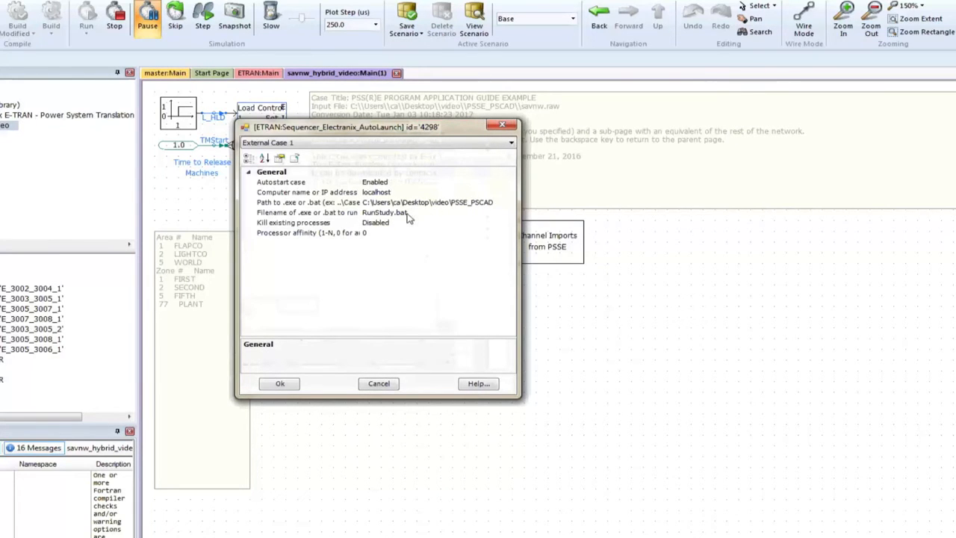
{"action": "left_click", "coordinate": [293, 386]}
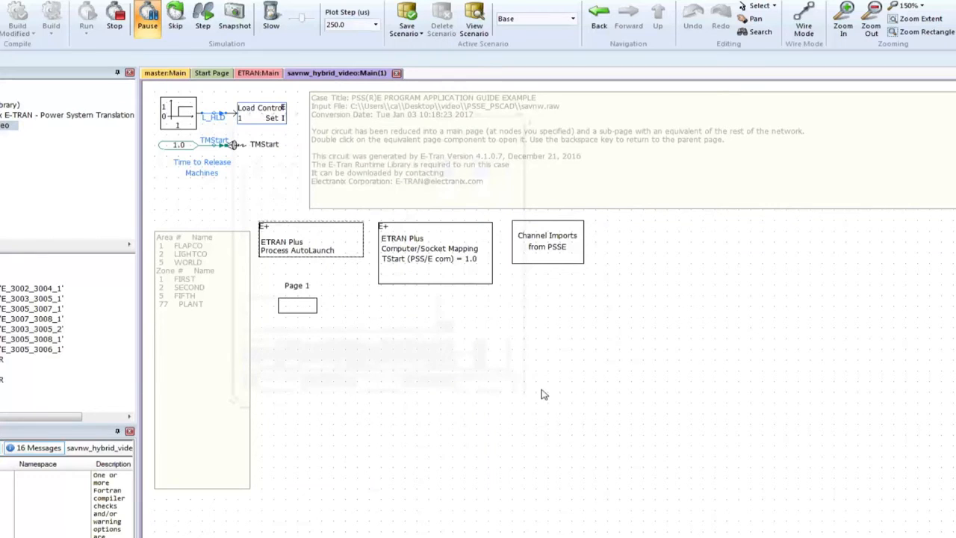
Step: Open the ETRAN library to view its components, and return to the savnw_hybrid_video project
{"action": "double_click", "coordinate": [50, 119]}
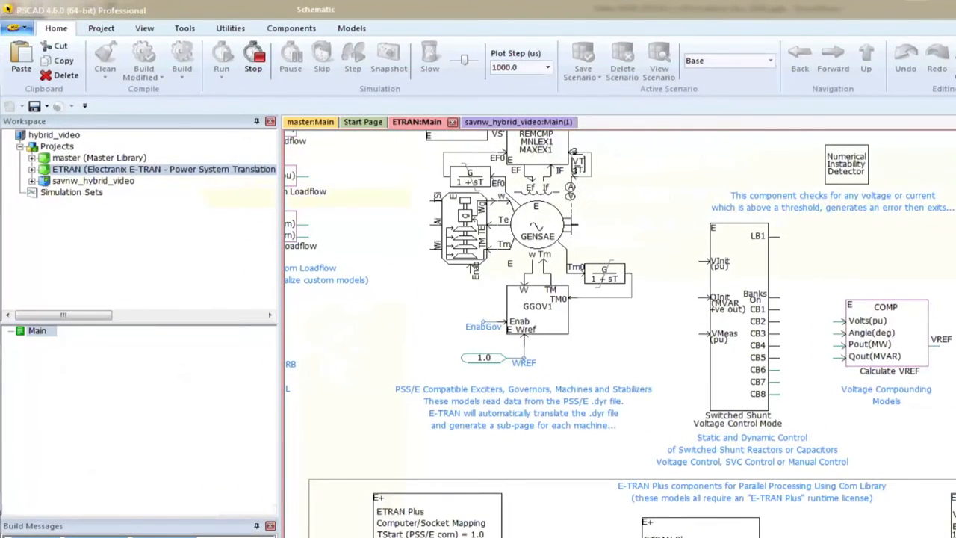
{"action": "double_click", "coordinate": [127, 181]}
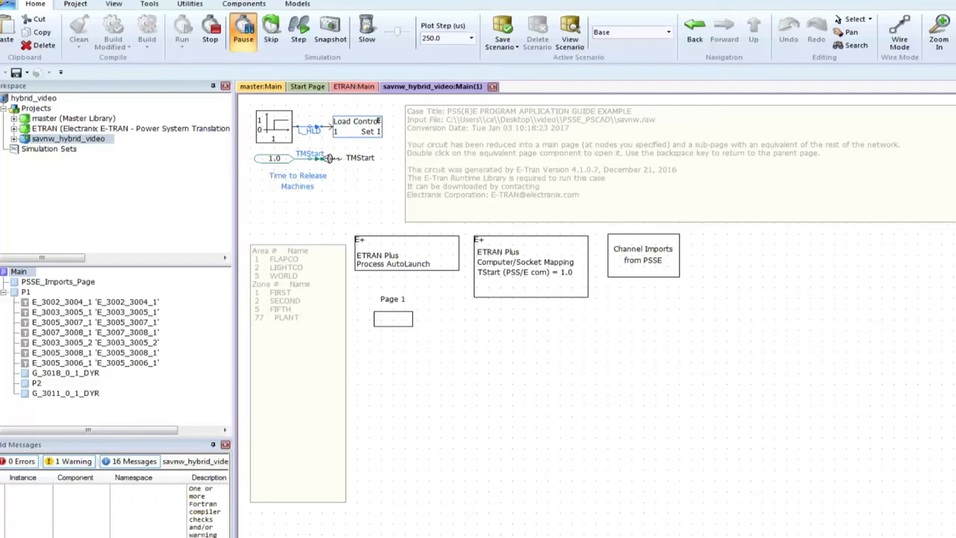
Step: Switch to the PSSE_PSCAD folder in File Explorer, open hybrid_cfg.py to review the hybrid case settings, and close the file
{"action": "key", "text": "alt+Tab"}
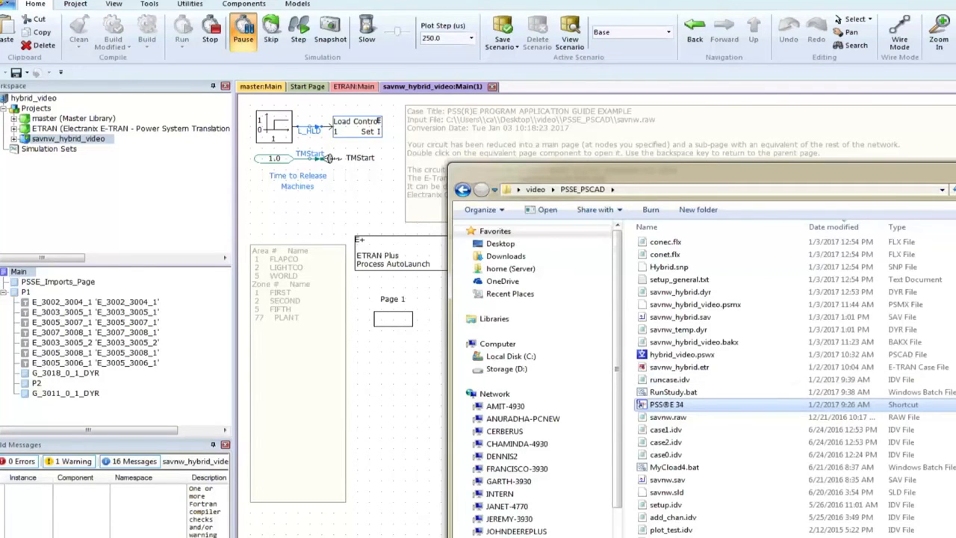
{"action": "left_click_drag", "start_coordinate": [857, 298], "coordinate": [857, 212]}
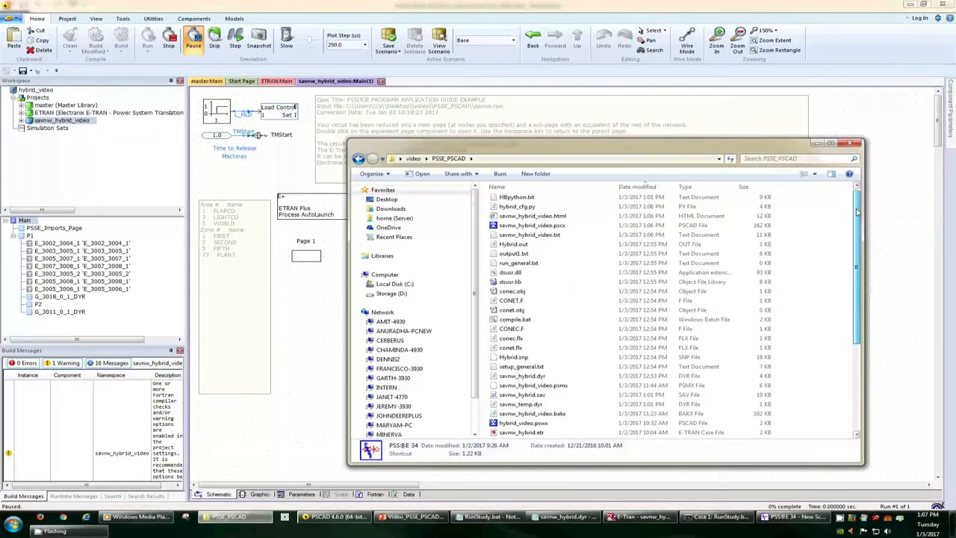
{"action": "double_click", "coordinate": [535, 207]}
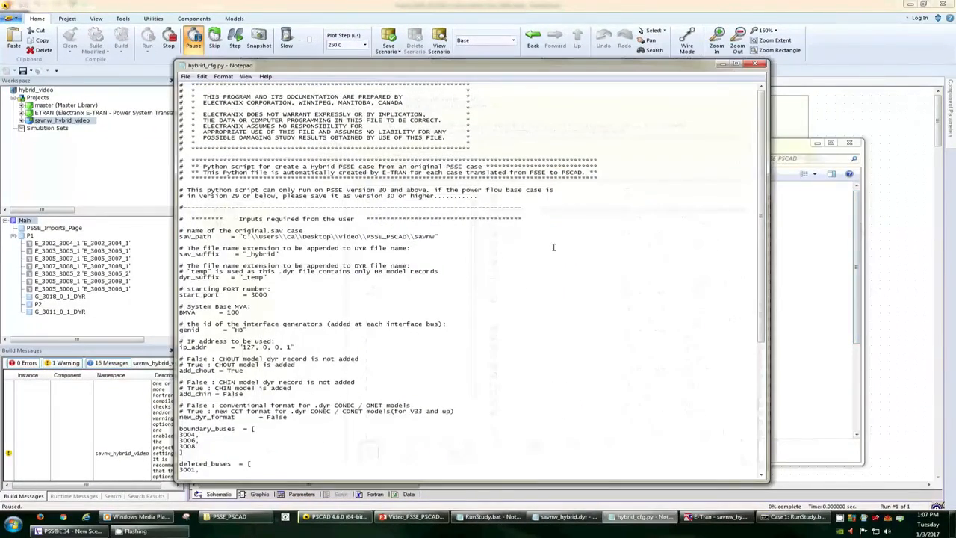
{"action": "left_click", "coordinate": [755, 65]}
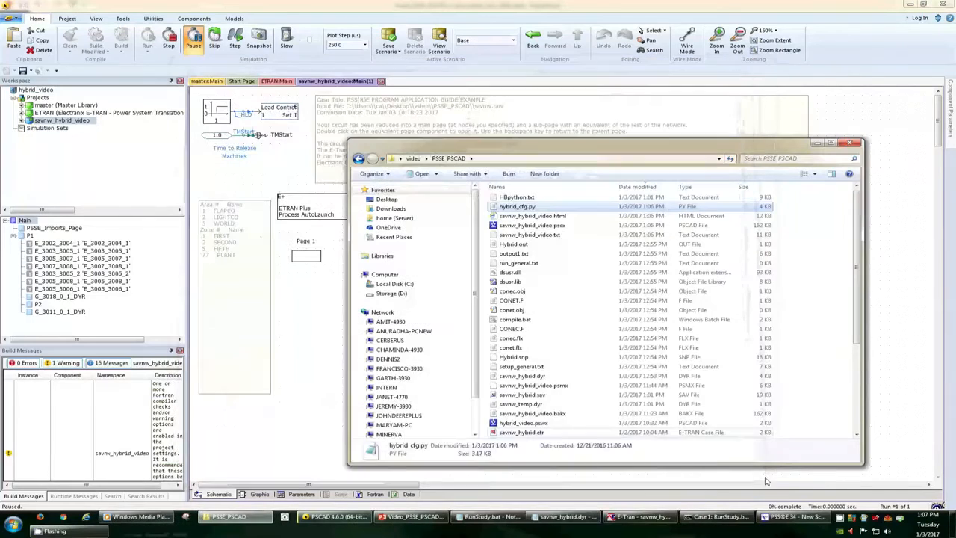
Step: Switch to PSS/E and run the last selected program automation file for the savnw case
{"action": "left_click", "coordinate": [792, 521]}
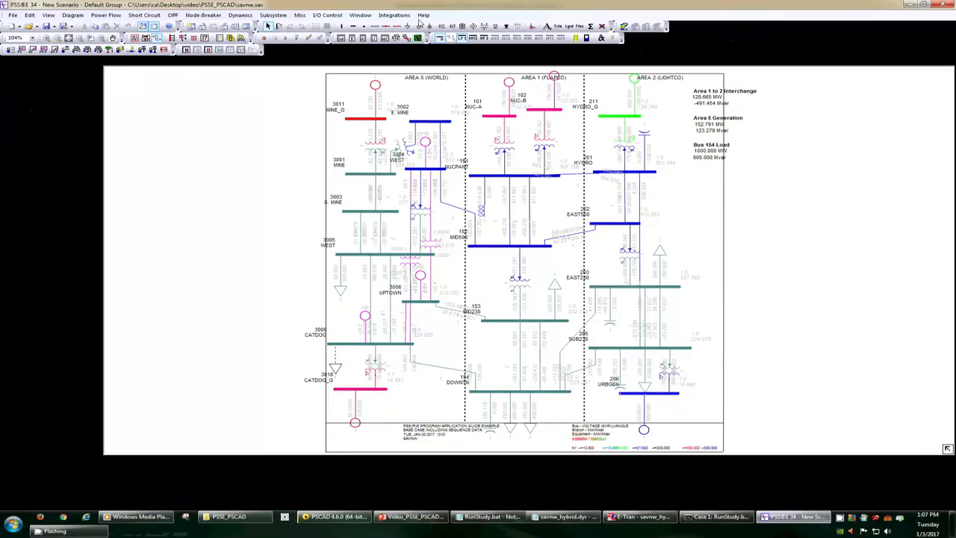
{"action": "left_click", "coordinate": [297, 39]}
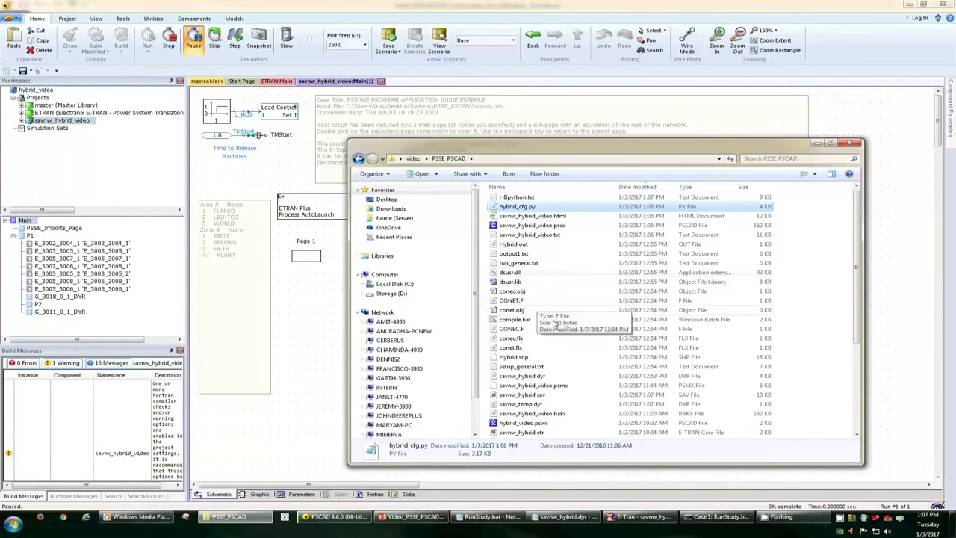
Step: Switch to savnw_hybrid.dyr in Notepad, review the ETRCOM and CHOUT user model records added to it, and close the file
{"action": "left_click", "coordinate": [555, 520]}
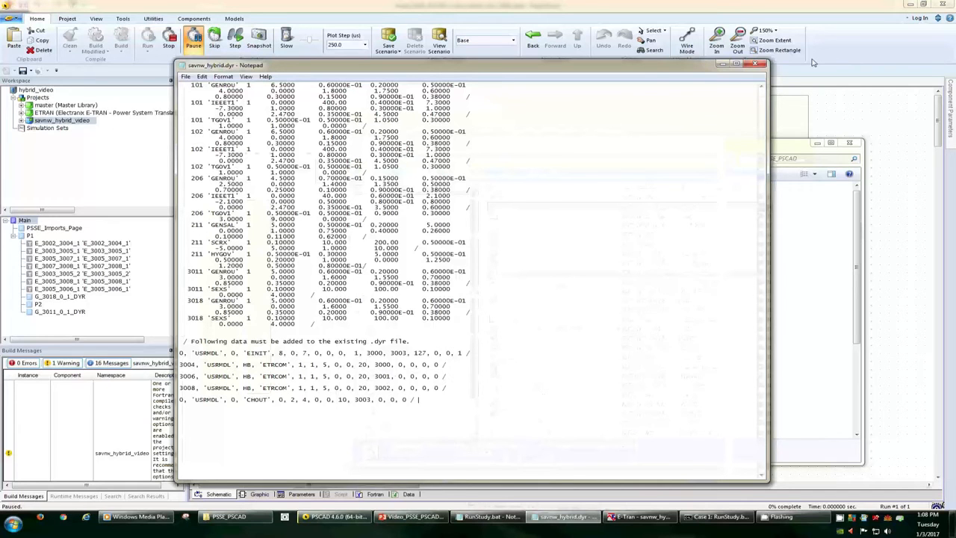
{"action": "left_click", "coordinate": [756, 64]}
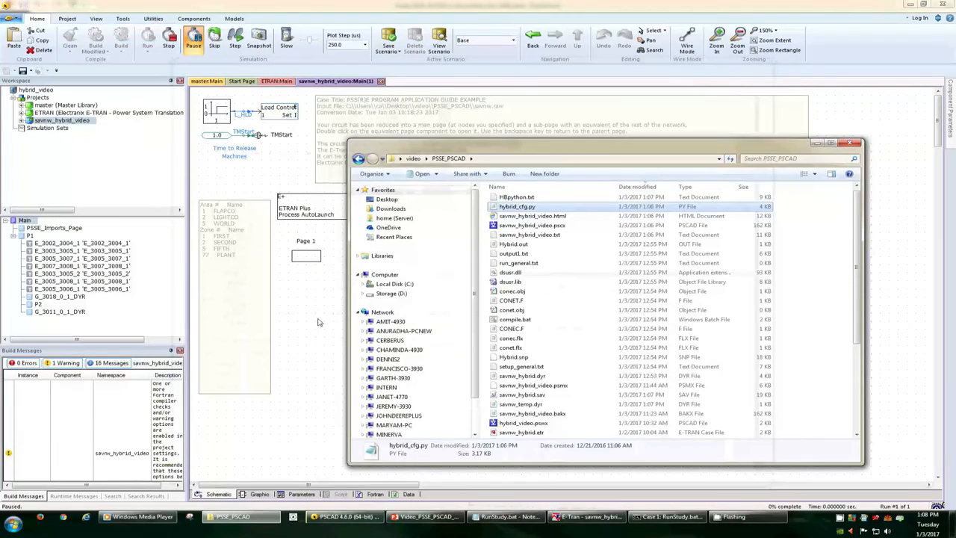
Step: Switch to PSCAD, resume the paused simulation, and view the voltage graphs on the Channel Imports from PSSE page before returning to the main page
{"action": "left_click", "coordinate": [317, 322]}
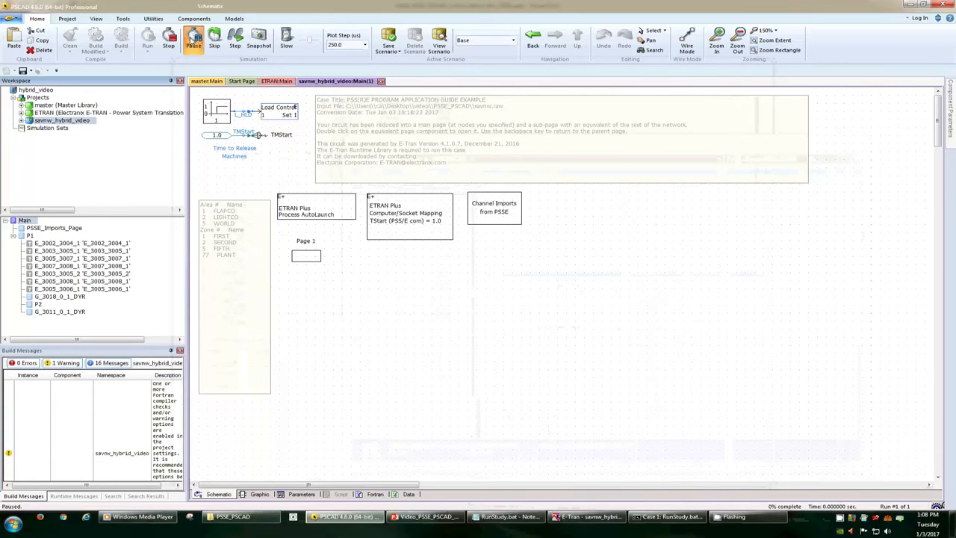
{"action": "left_click", "coordinate": [193, 38]}
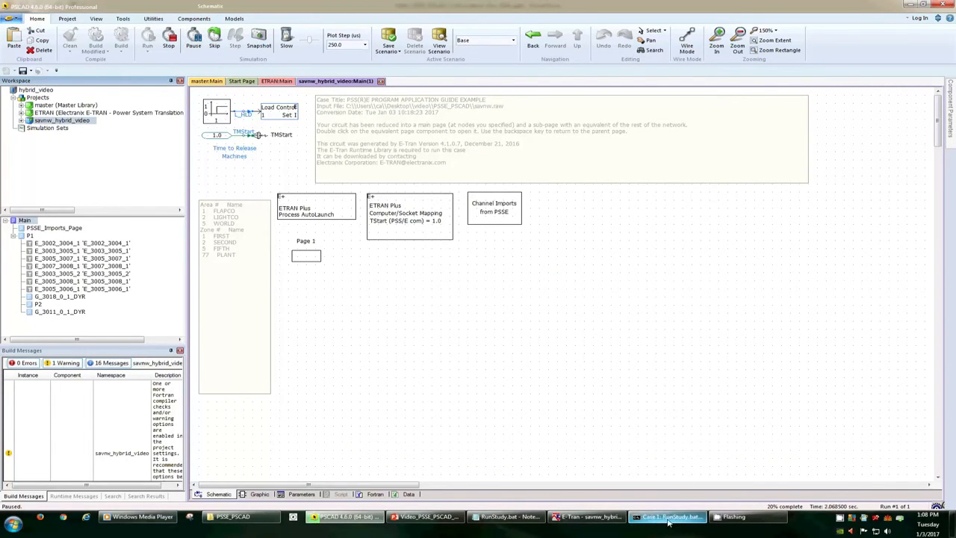
{"action": "double_click", "coordinate": [493, 211]}
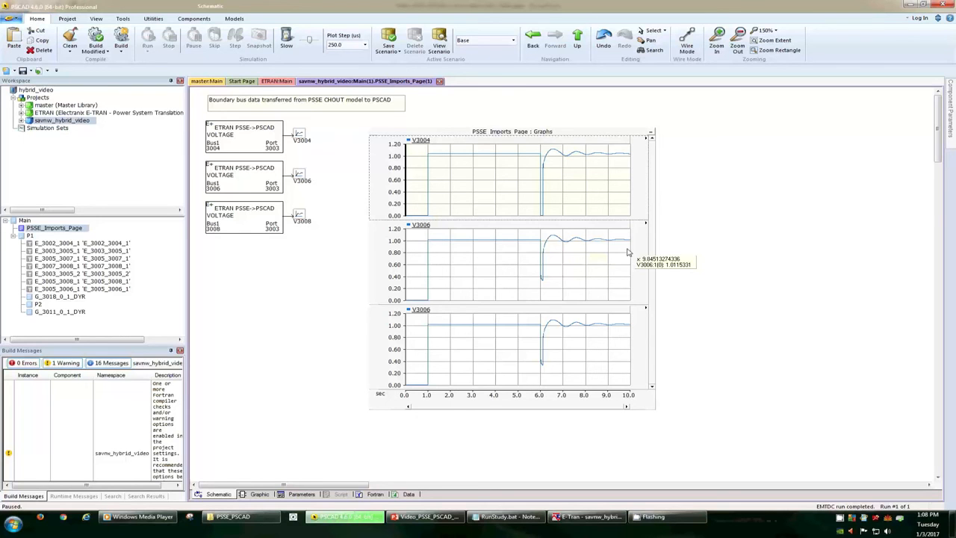
{"action": "left_click", "coordinate": [577, 44]}
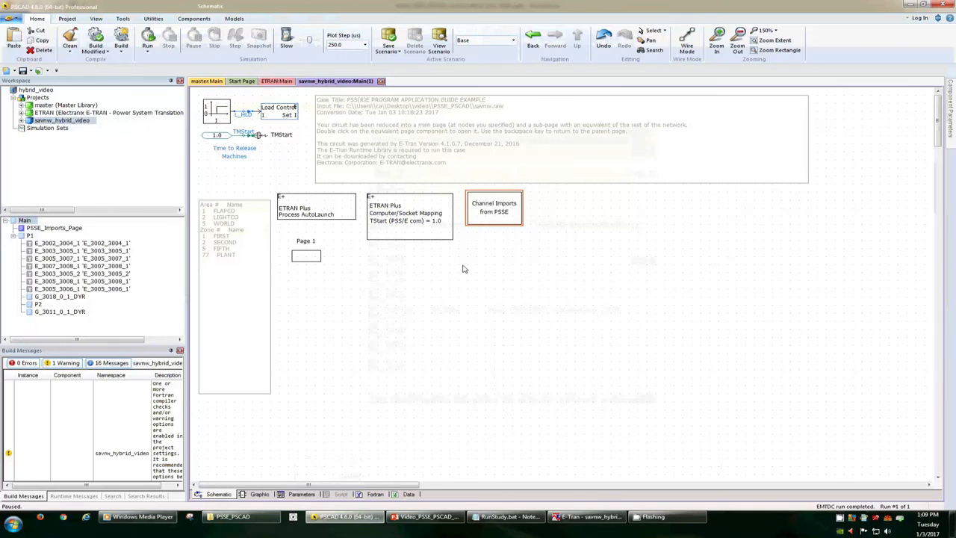